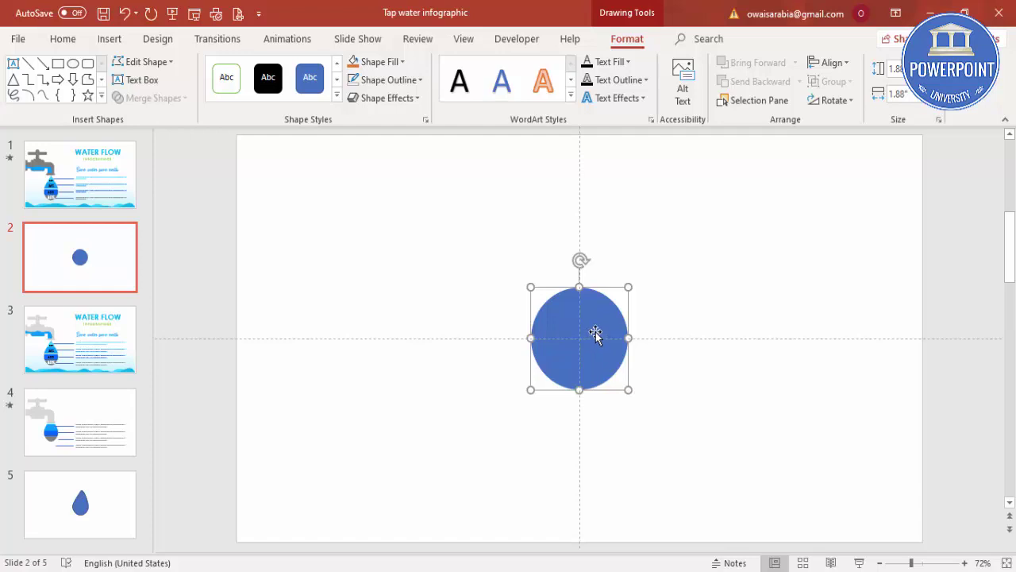
Use Edit Points to pull the circle's top point upward and sharpen its tangents into a tip
{"action": "right_click", "coordinate": [596, 337]}
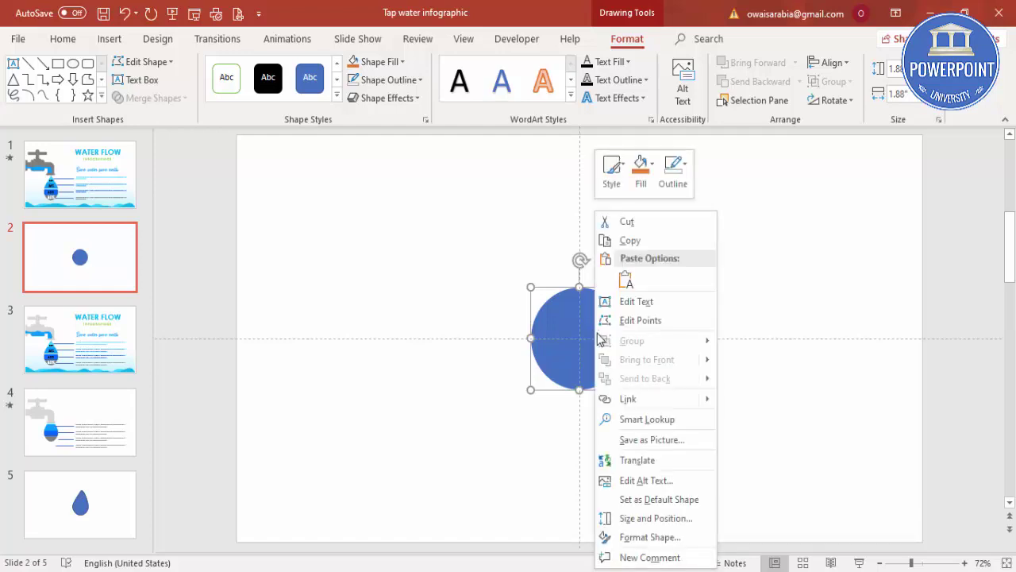
{"action": "left_click", "coordinate": [647, 321]}
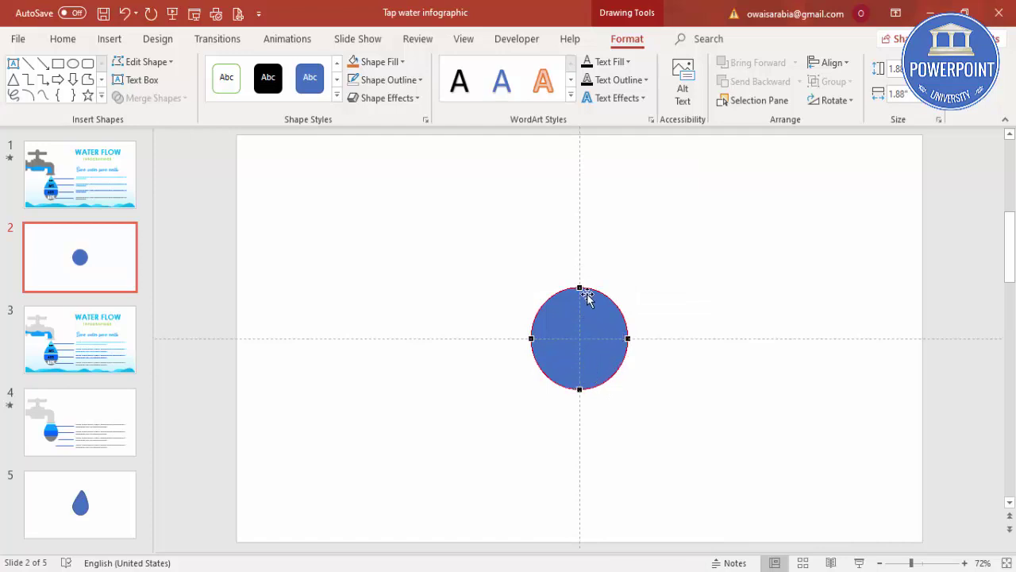
{"action": "left_click_drag", "start_coordinate": [580, 290], "coordinate": [581, 236]}
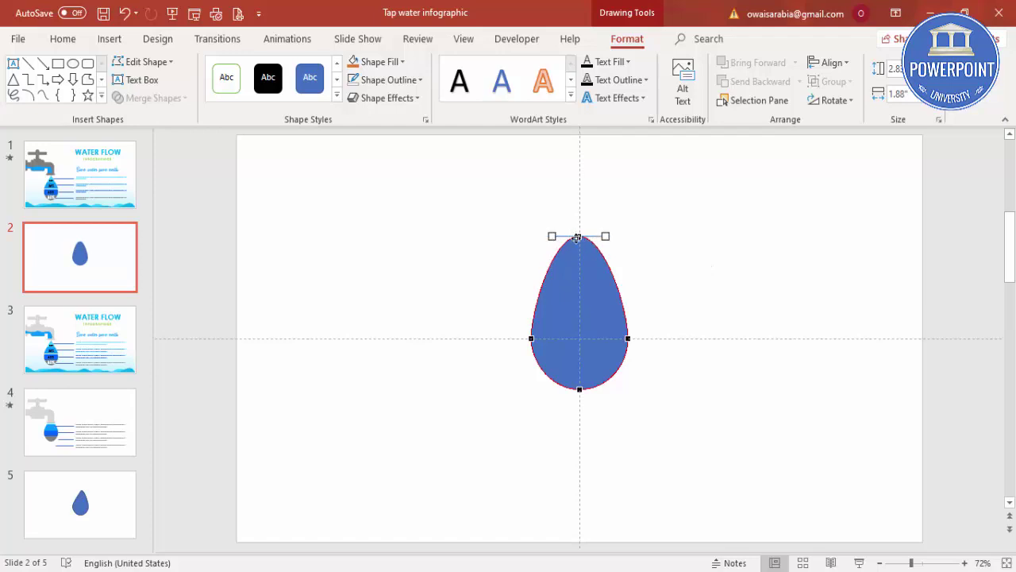
{"action": "left_click_drag", "start_coordinate": [553, 236], "coordinate": [559, 280]}
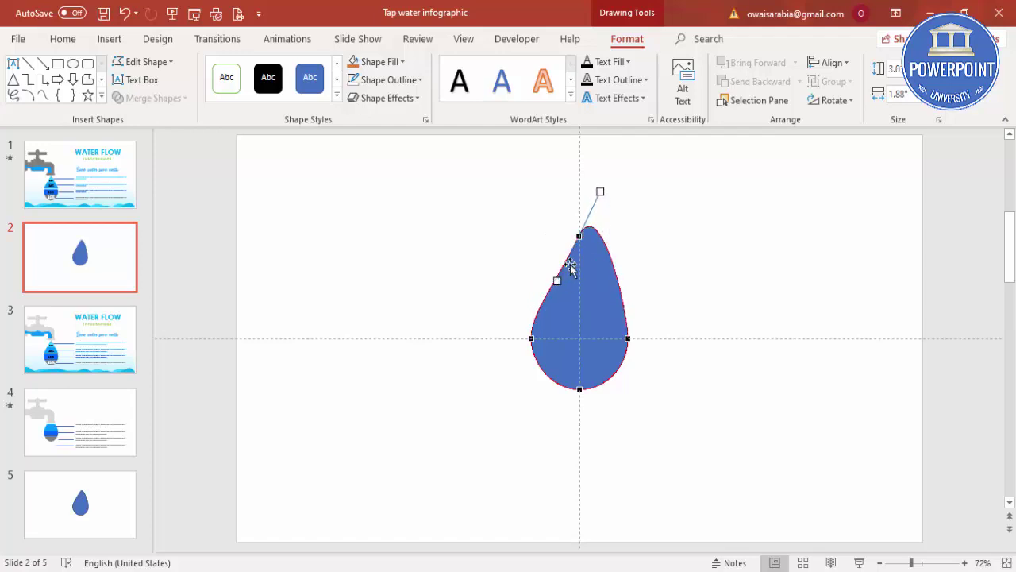
{"action": "left_click", "coordinate": [646, 253]}
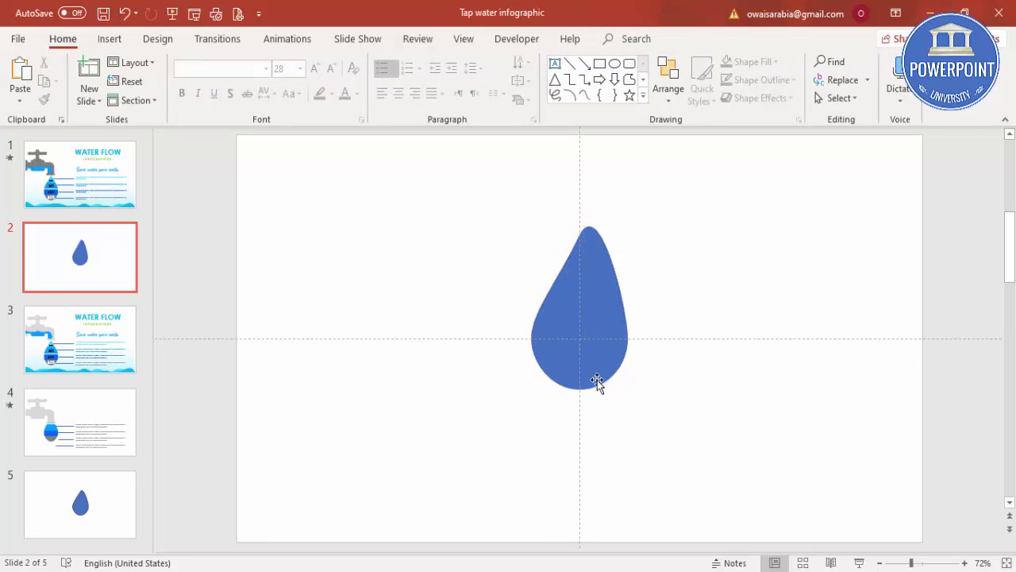
Draw a tall rectangle over the drop's right half, then select both the drop and the rectangle
{"action": "left_click", "coordinate": [110, 39]}
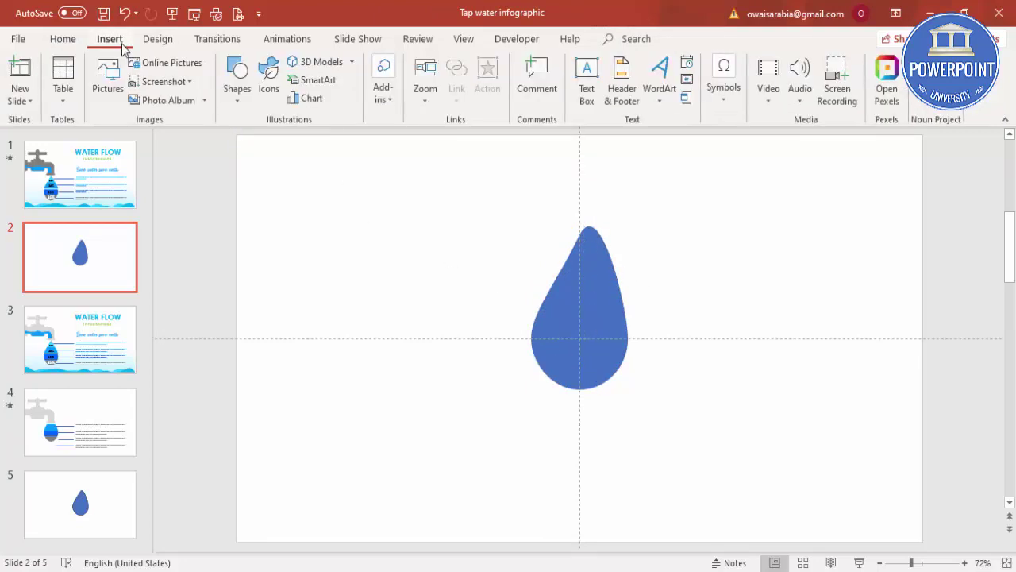
{"action": "left_click", "coordinate": [241, 97]}
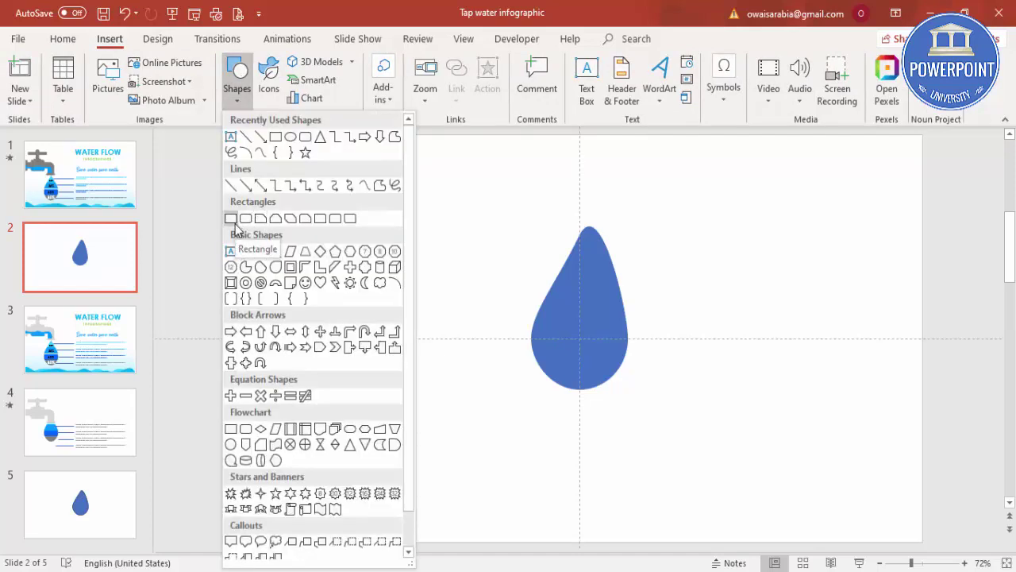
{"action": "left_click", "coordinate": [230, 219]}
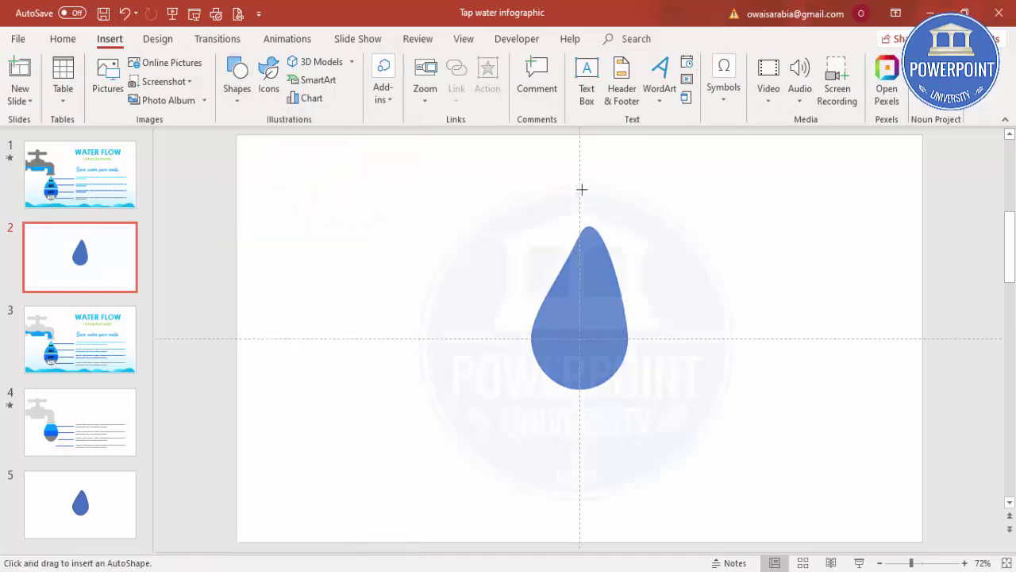
{"action": "mouse_move", "coordinate": [578, 188]}
{"action": "left_mouse_down"}
{"action": "mouse_move", "coordinate": [592, 339]}
{"action": "mouse_move", "coordinate": [647, 460]}
{"action": "mouse_move", "coordinate": [674, 463]}
{"action": "left_mouse_up"}
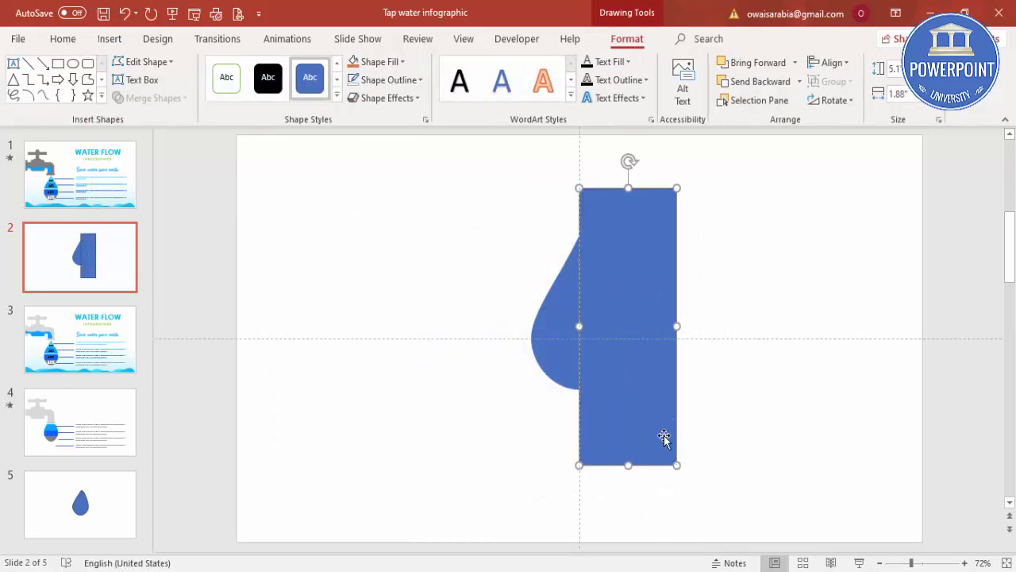
{"action": "left_click", "coordinate": [558, 285]}
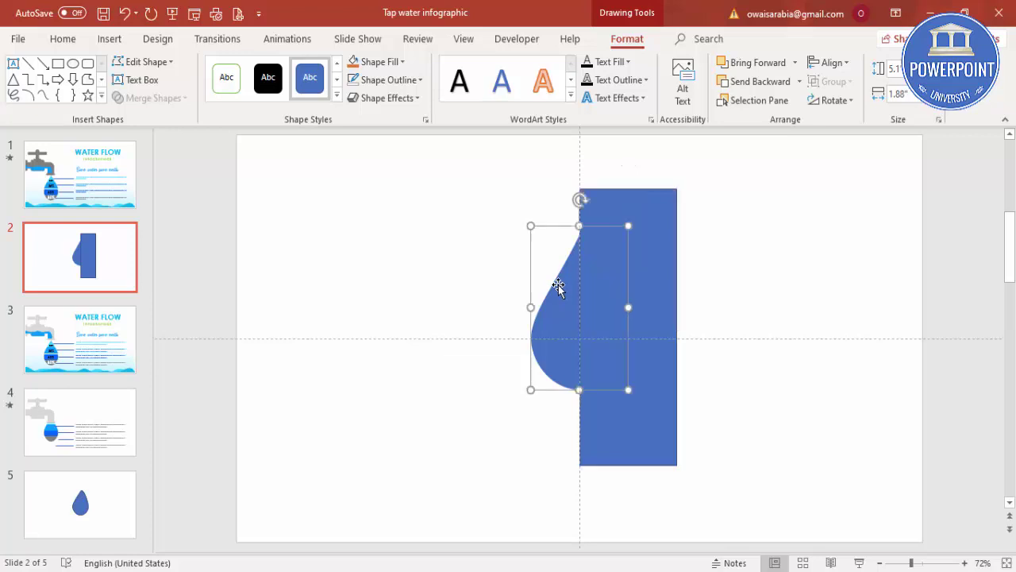
{"action": "left_click", "coordinate": [650, 210], "text": "shift"}
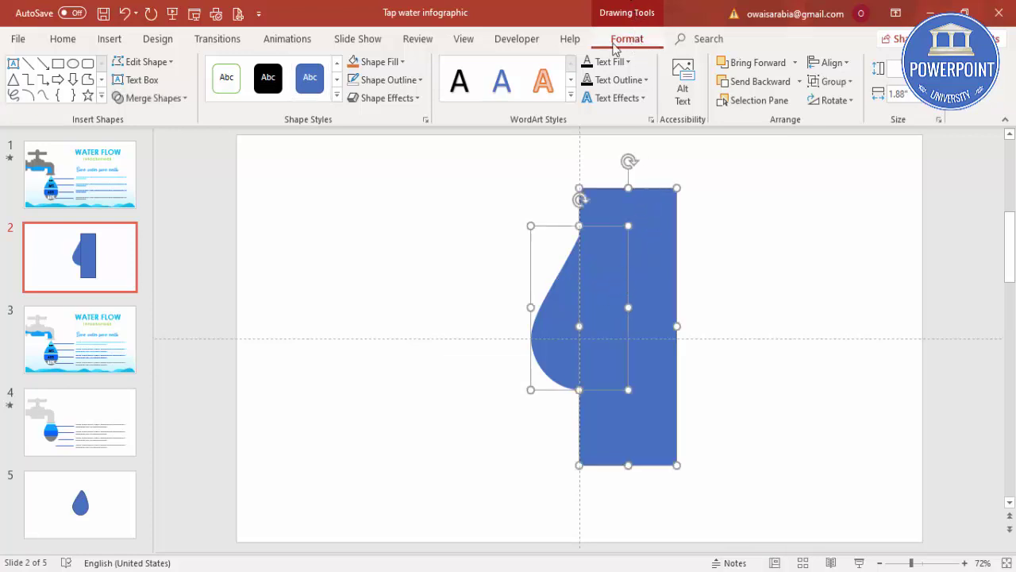
Subtract the rectangle from the drop, leaving only its left half
{"action": "left_click", "coordinate": [169, 101]}
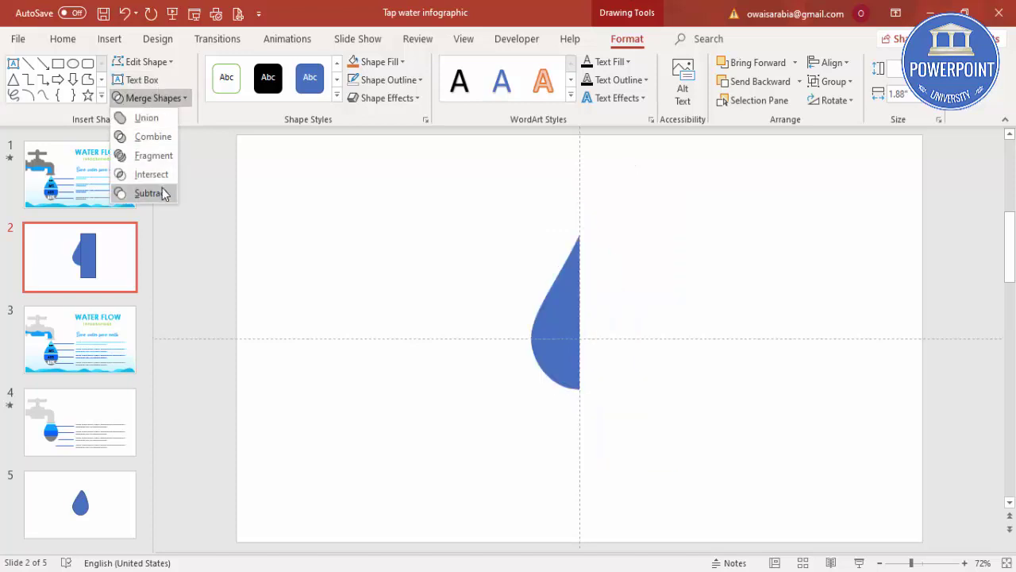
{"action": "left_click", "coordinate": [163, 195]}
{"action": "left_click", "coordinate": [615, 310]}
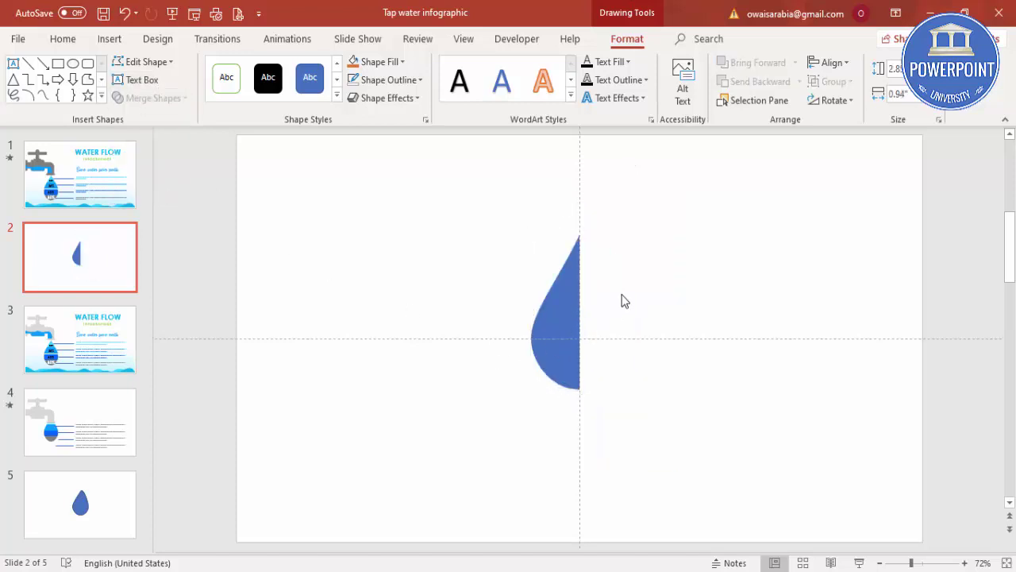
Duplicate the half-teardrop, flip the copy horizontally, and align it against the original
{"action": "left_click", "coordinate": [561, 302]}
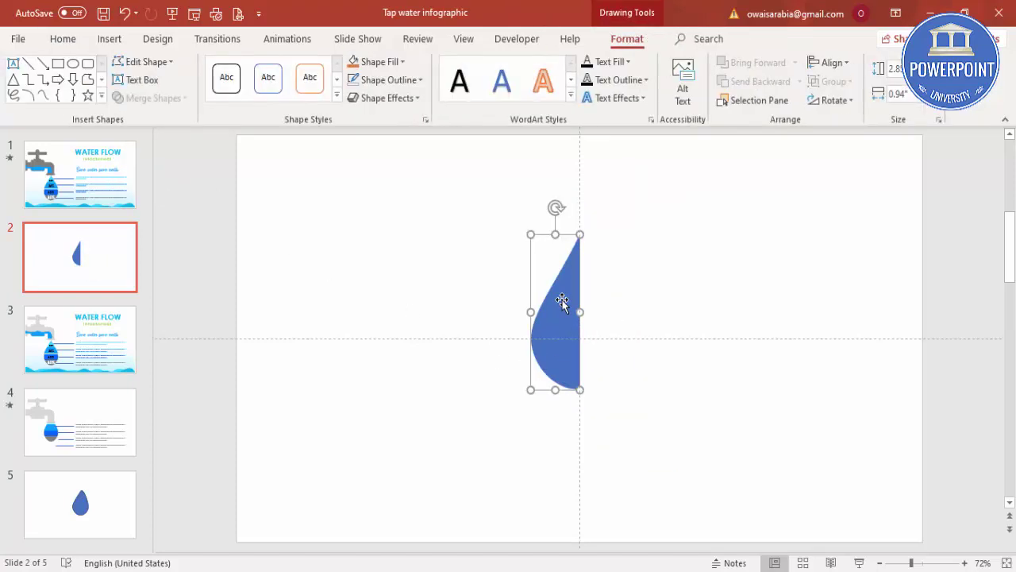
{"action": "left_click", "coordinate": [599, 301]}
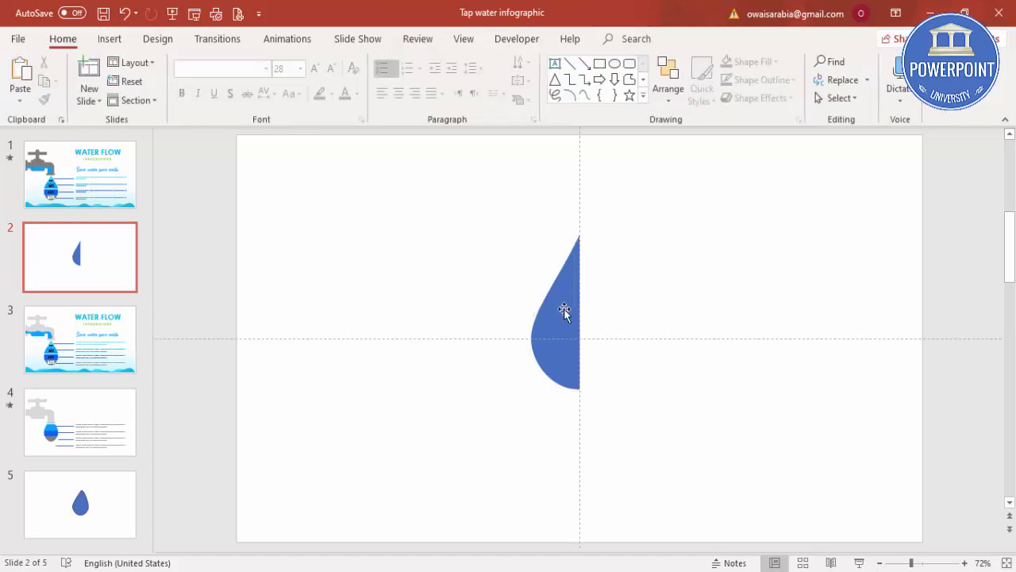
{"action": "left_click", "coordinate": [564, 310]}
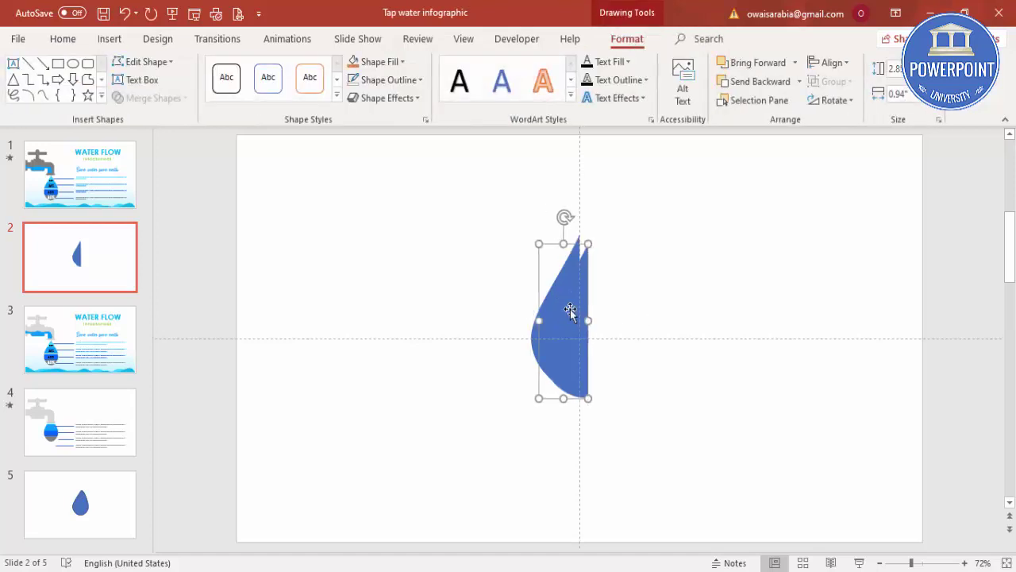
{"action": "left_click_drag", "start_coordinate": [570, 313], "coordinate": [608, 313]}
{"action": "left_click", "coordinate": [845, 106]}
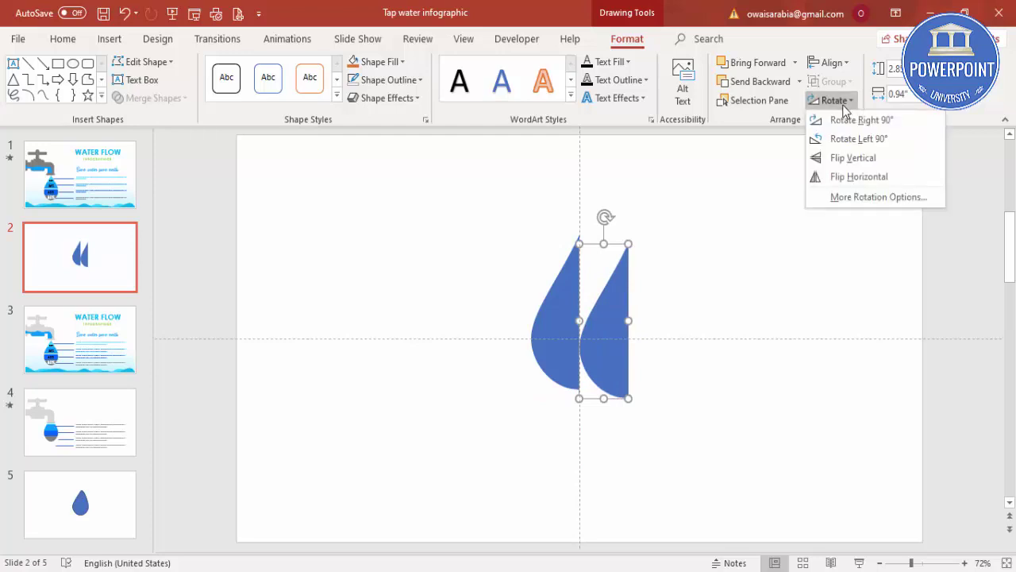
{"action": "left_click", "coordinate": [858, 178]}
{"action": "left_click_drag", "start_coordinate": [617, 352], "coordinate": [617, 348]}
{"action": "left_click", "coordinate": [674, 302]}
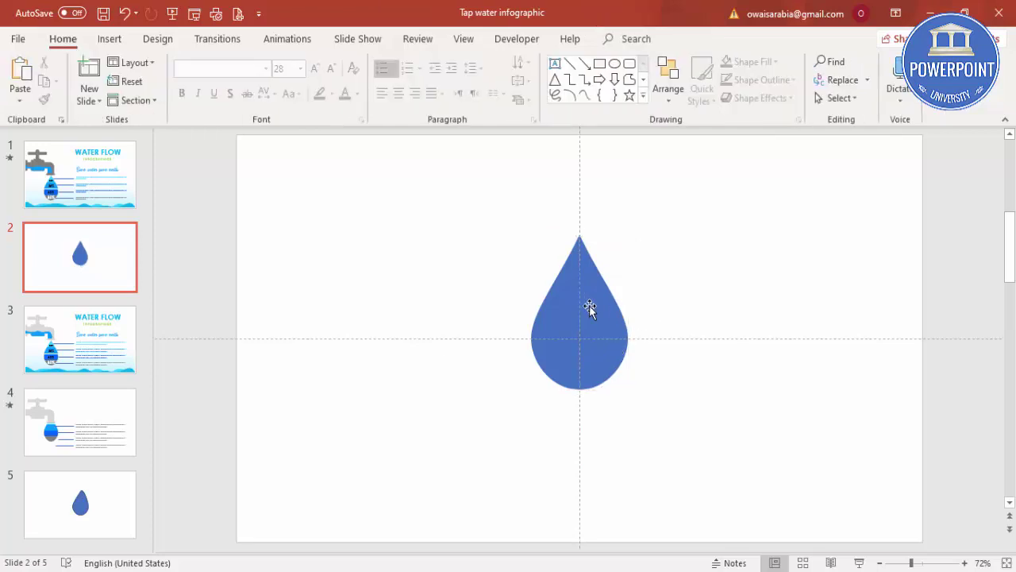
Union the two teardrop halves into one shape and move it to the lower right
{"action": "left_click", "coordinate": [563, 309]}
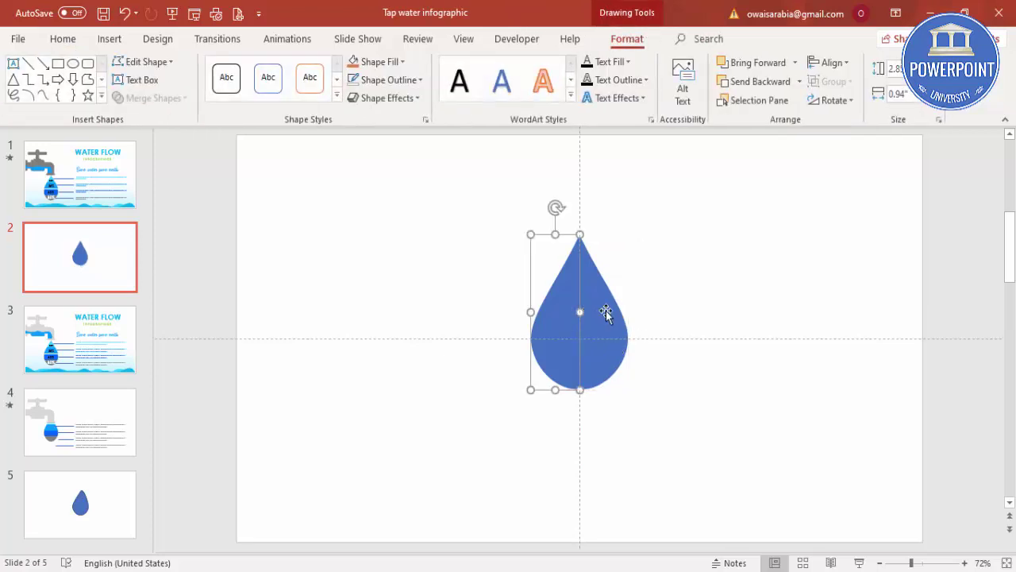
{"action": "left_click", "coordinate": [606, 312], "text": "shift"}
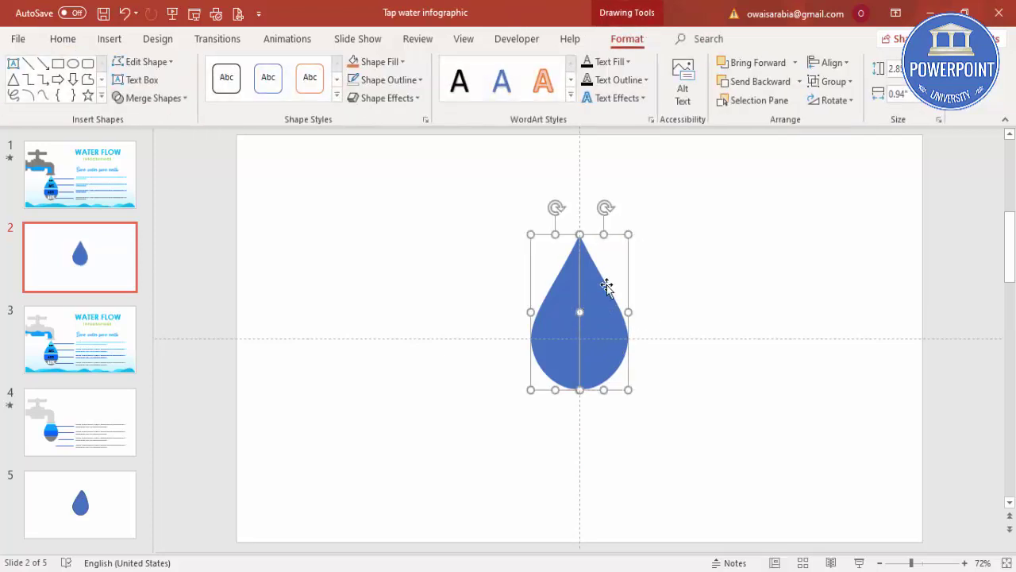
{"action": "left_click", "coordinate": [149, 100]}
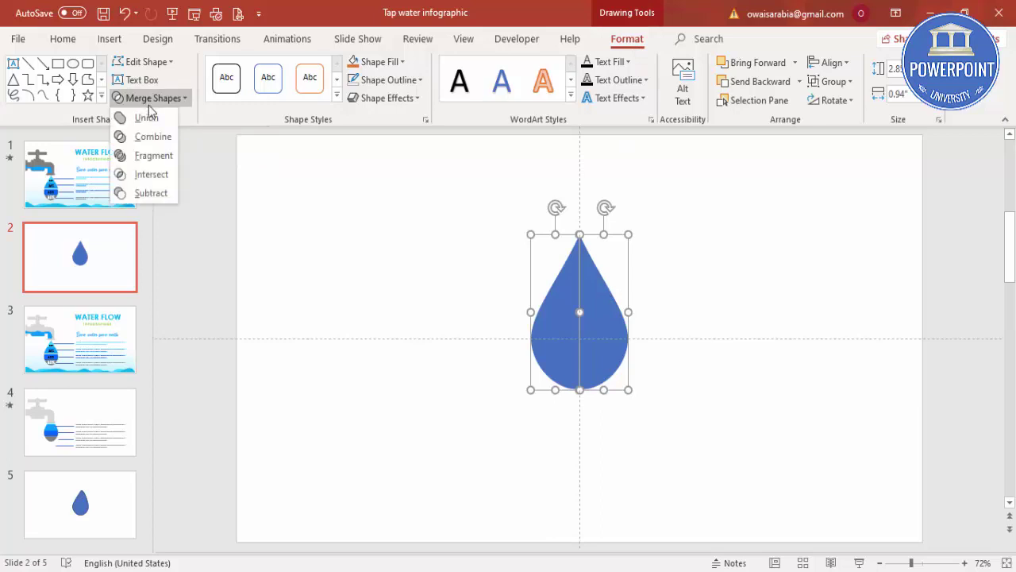
{"action": "left_click", "coordinate": [146, 119]}
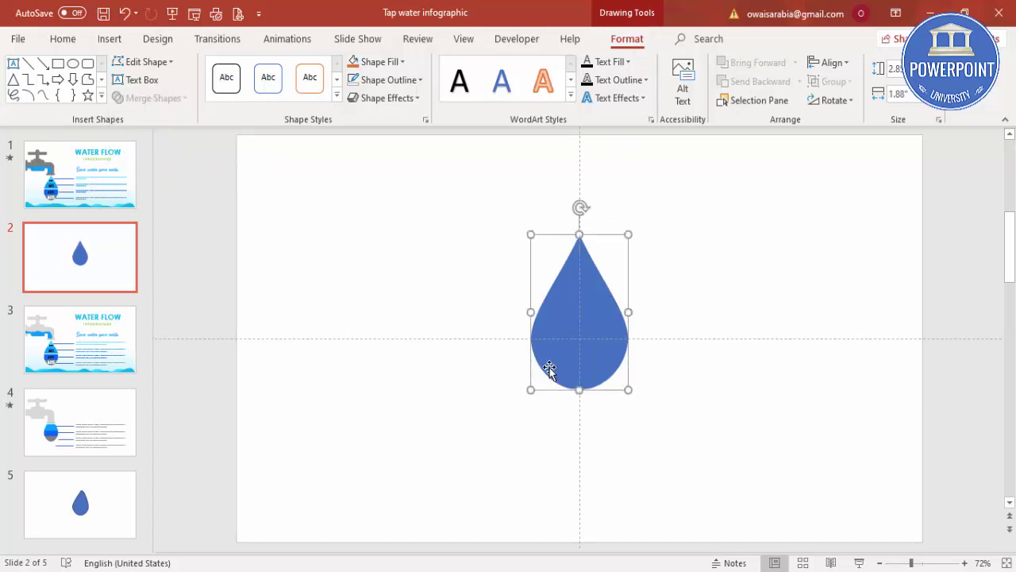
{"action": "left_click_drag", "start_coordinate": [556, 319], "coordinate": [515, 328]}
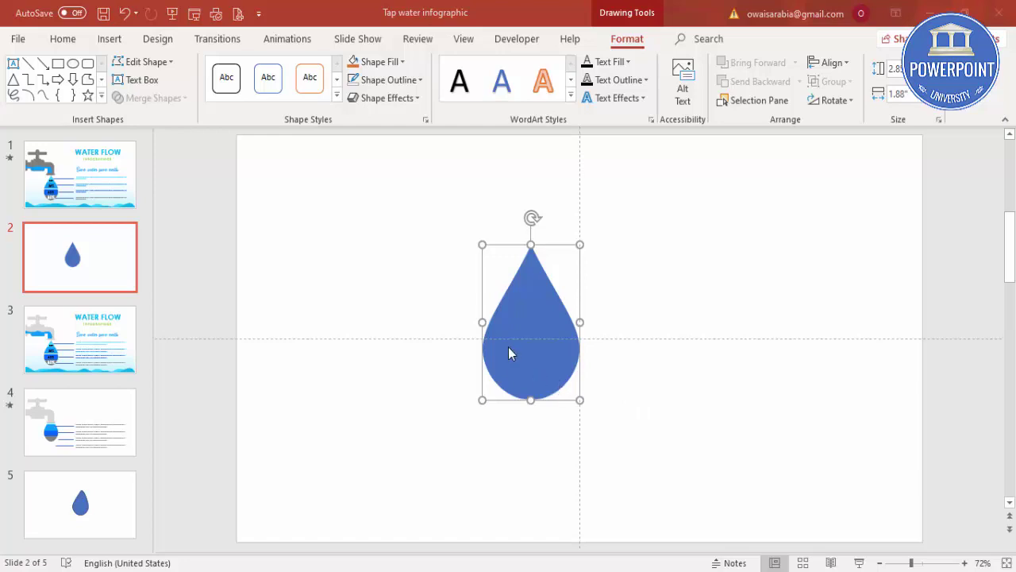
{"action": "left_click_drag", "start_coordinate": [542, 358], "coordinate": [770, 395]}
Draw a short blue rectangle bar at the slide's left and remove its outline
{"action": "left_click", "coordinate": [468, 288]}
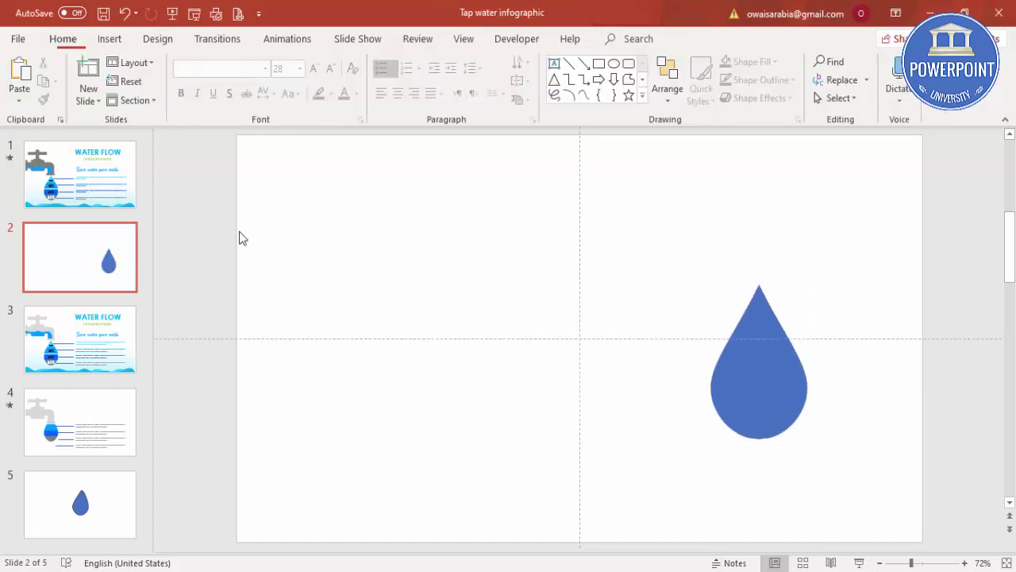
{"action": "left_click", "coordinate": [111, 41]}
{"action": "left_click", "coordinate": [229, 102]}
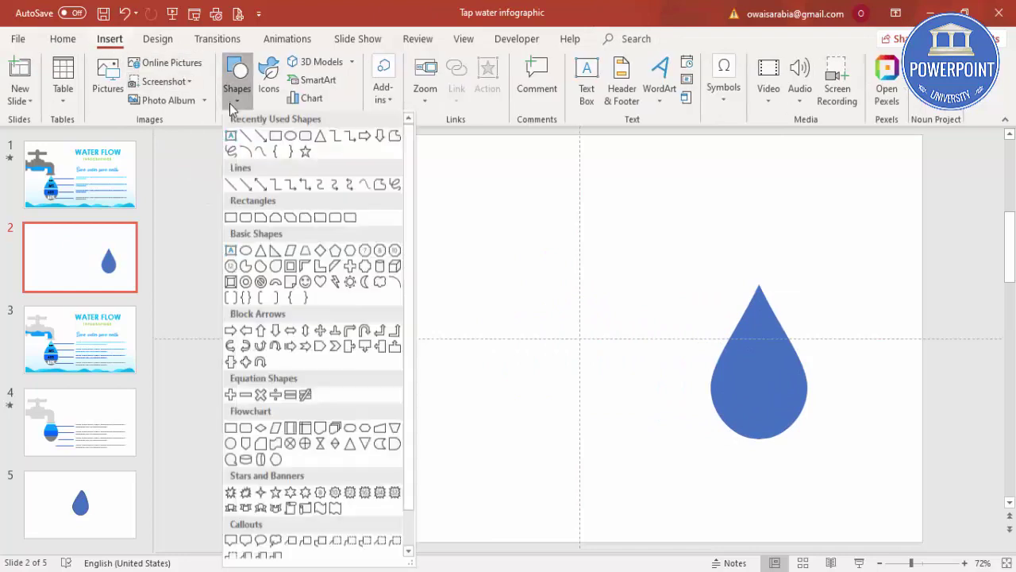
{"action": "left_click", "coordinate": [230, 218]}
{"action": "left_click_drag", "start_coordinate": [236, 299], "coordinate": [390, 341]}
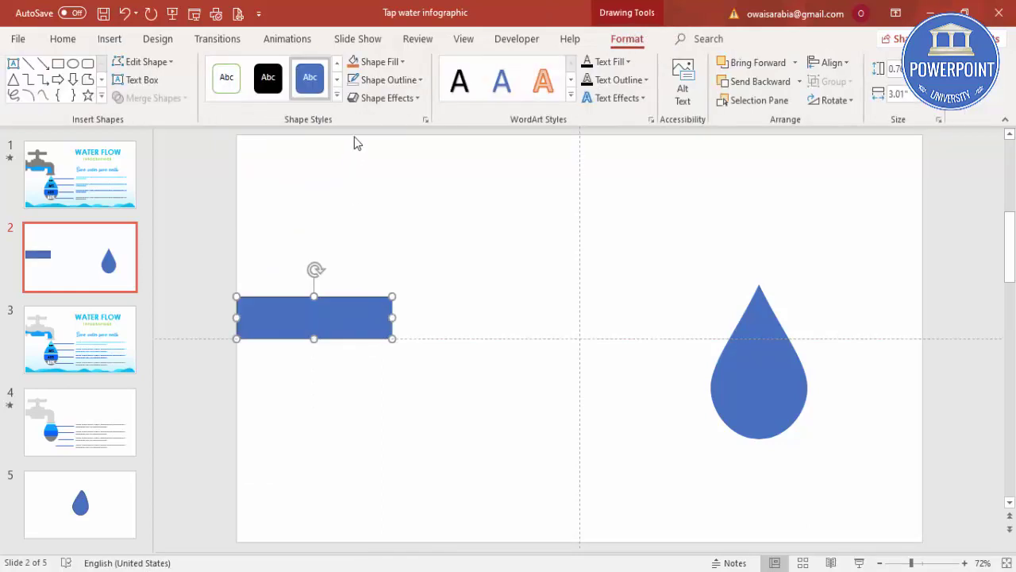
{"action": "left_click", "coordinate": [385, 80]}
{"action": "left_click", "coordinate": [380, 250]}
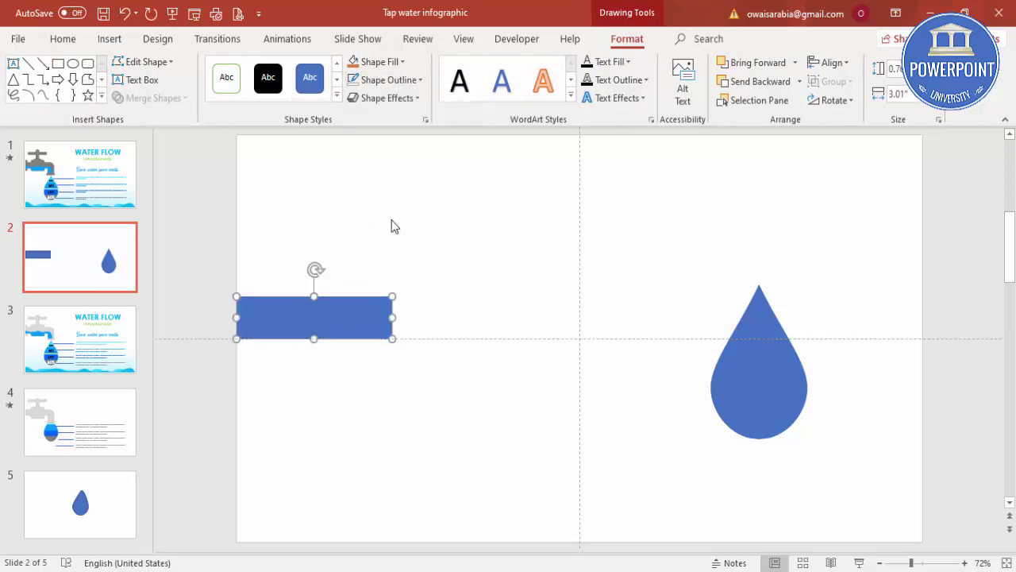
Pick the L-Shape from the Insert Shapes gallery
{"action": "left_click", "coordinate": [119, 38]}
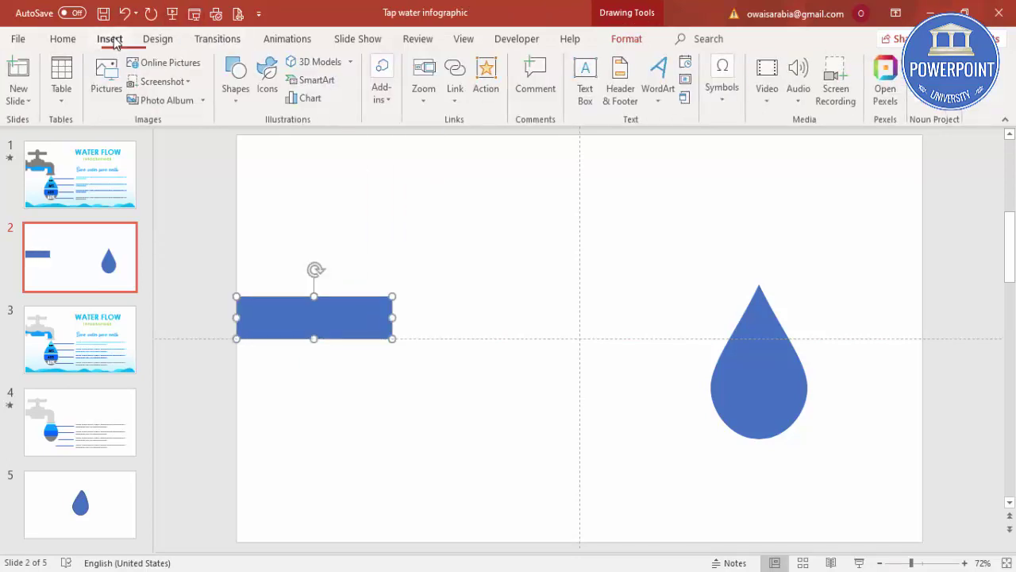
{"action": "left_click", "coordinate": [230, 102]}
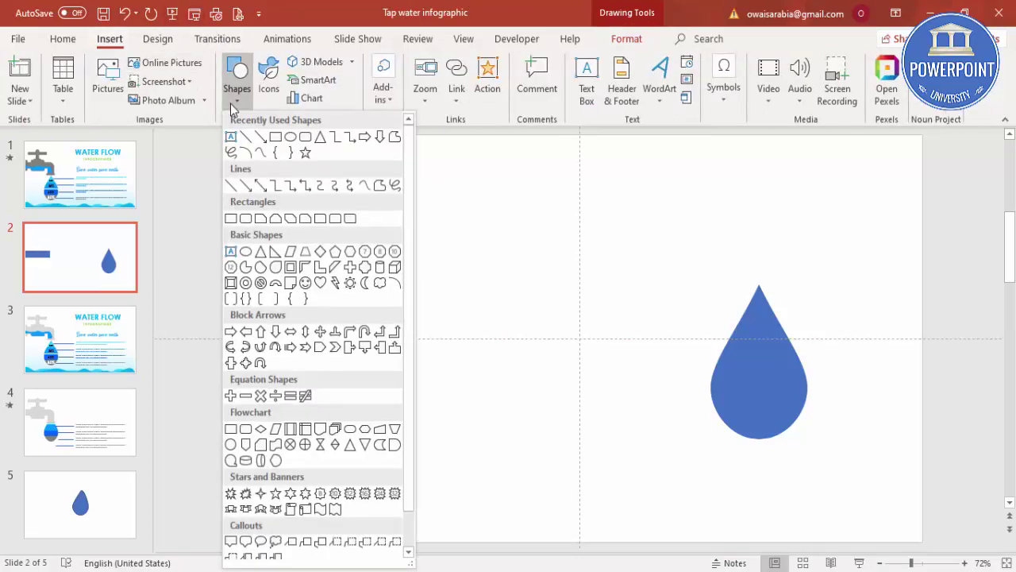
{"action": "left_click", "coordinate": [320, 270]}
Draw an L-shape at the bar's right end and flip it vertically and horizontally
{"action": "mouse_move", "coordinate": [393, 295]}
{"action": "left_mouse_down"}
{"action": "mouse_move", "coordinate": [479, 333]}
{"action": "mouse_move", "coordinate": [489, 389]}
{"action": "left_mouse_up"}
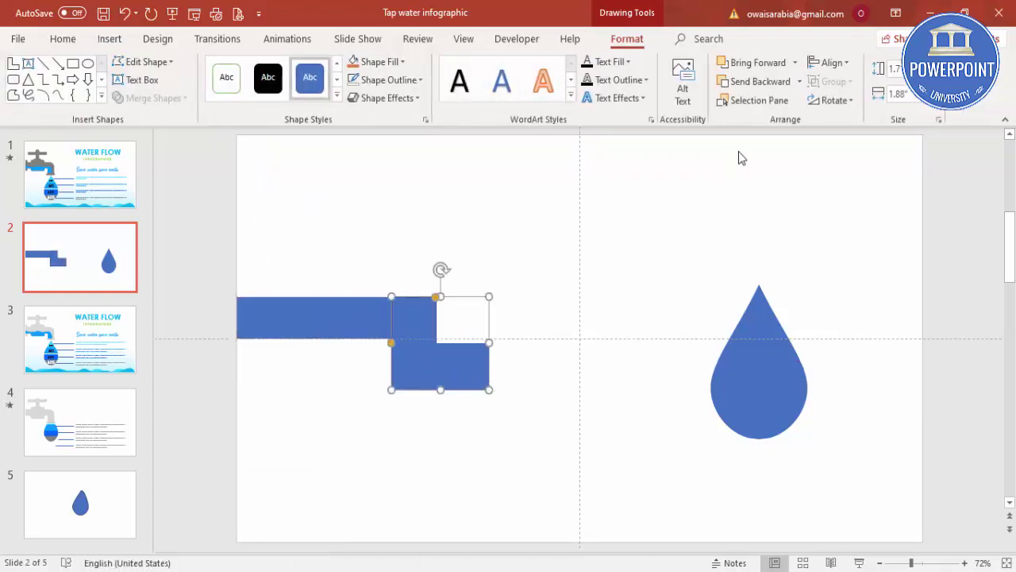
{"action": "left_click", "coordinate": [835, 100]}
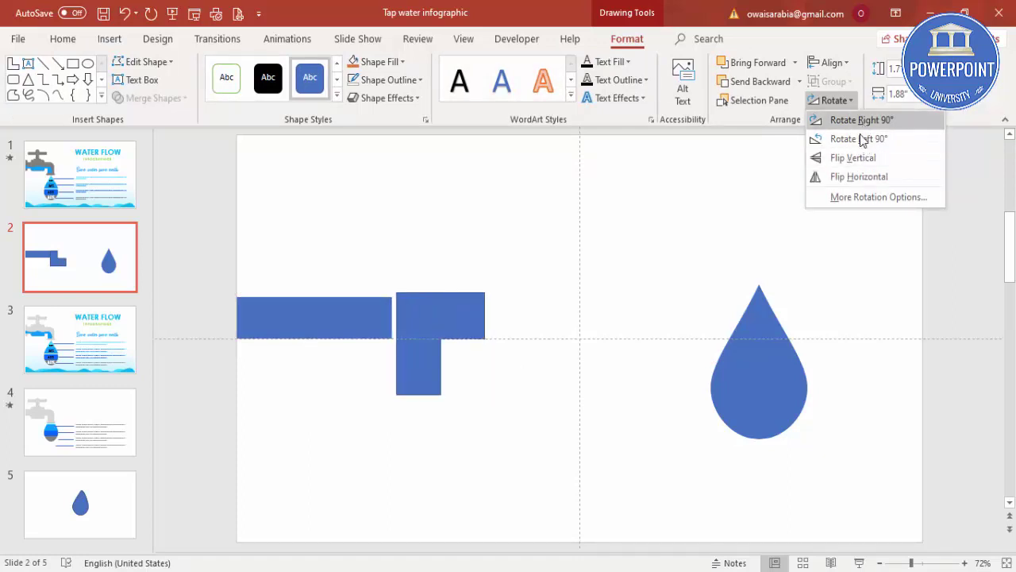
{"action": "left_click", "coordinate": [865, 158]}
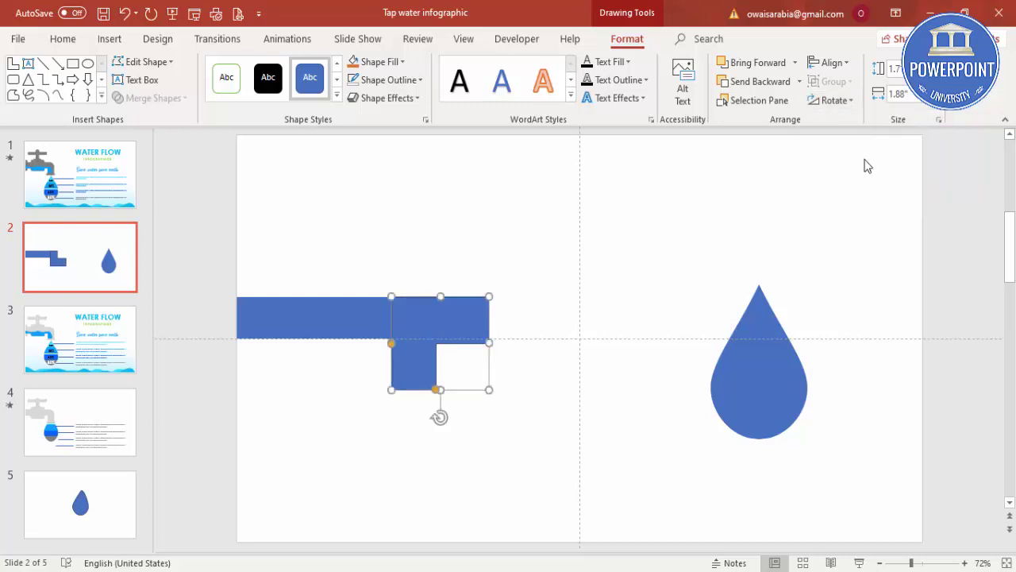
{"action": "left_click", "coordinate": [835, 100]}
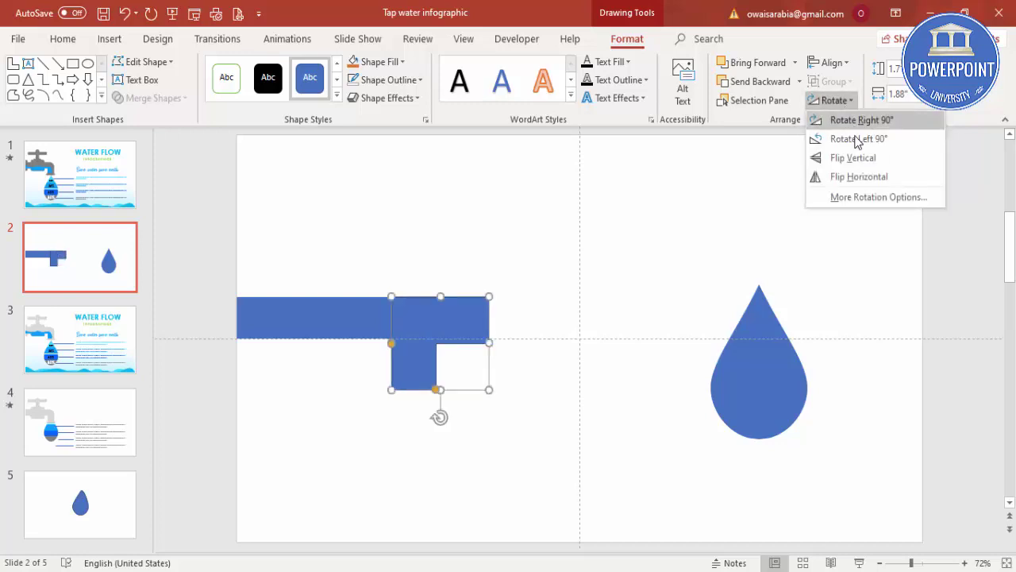
{"action": "left_click", "coordinate": [861, 177]}
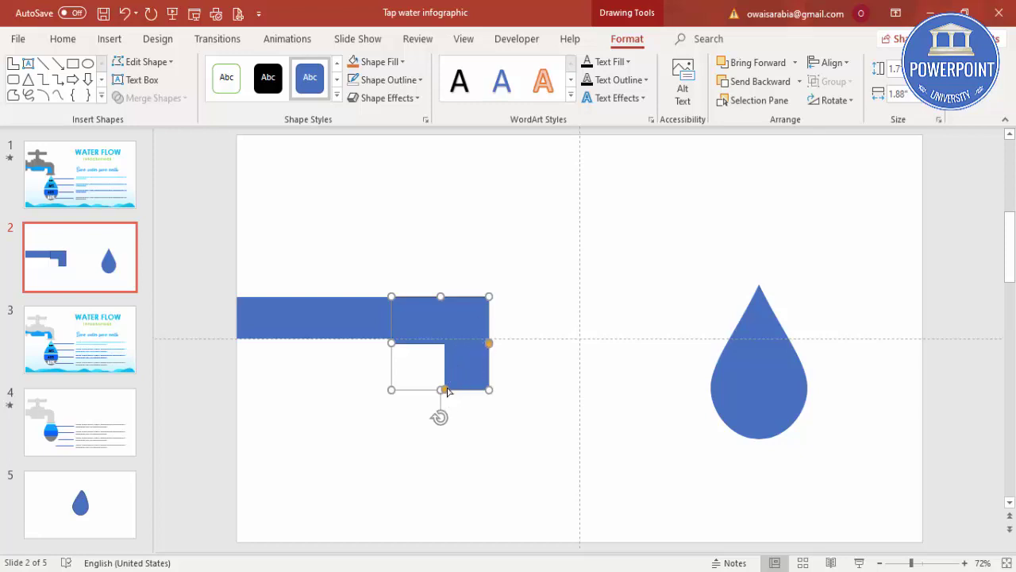
Match the L-shape's arm to the bar's thickness, widen its leg, and remove its outline
{"action": "left_click_drag", "start_coordinate": [490, 344], "coordinate": [495, 344]}
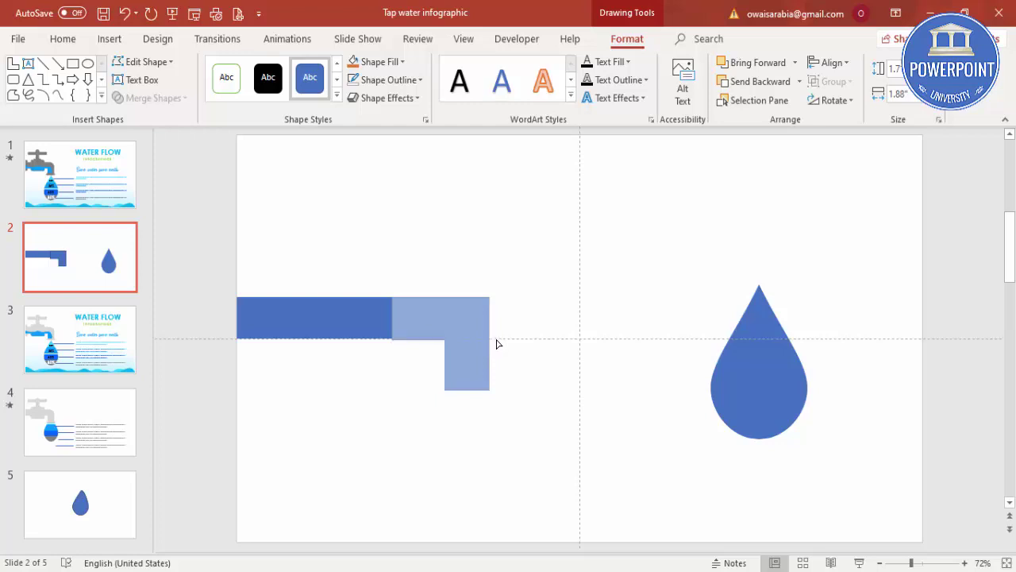
{"action": "left_click_drag", "start_coordinate": [496, 343], "coordinate": [493, 341]}
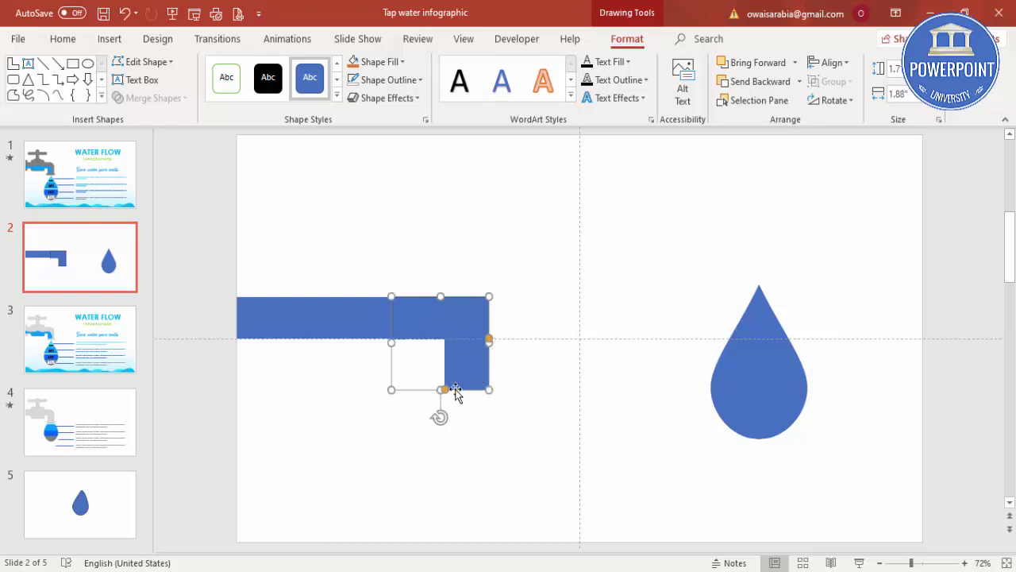
{"action": "left_click_drag", "start_coordinate": [447, 391], "coordinate": [440, 390]}
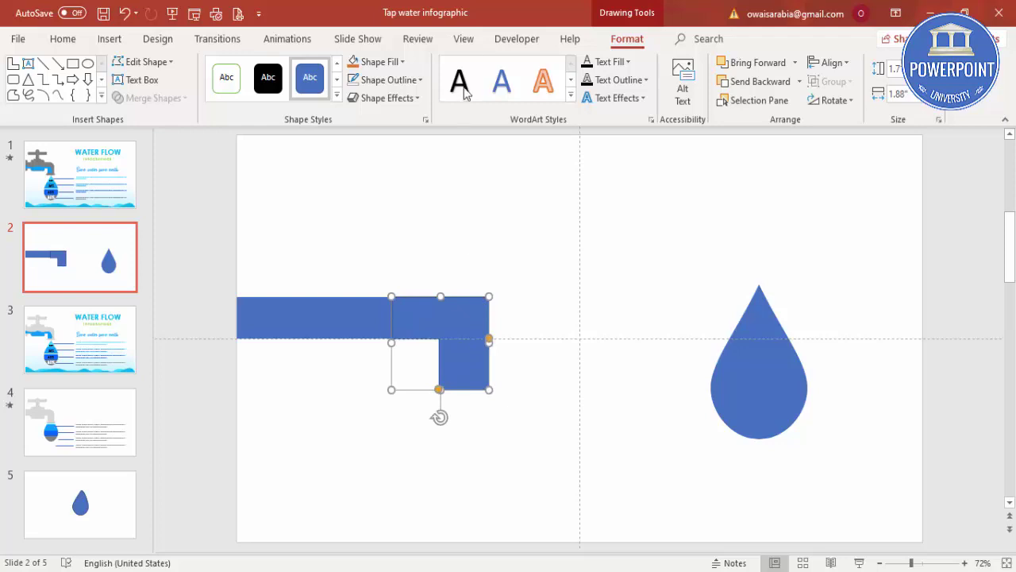
{"action": "left_click", "coordinate": [409, 82]}
{"action": "left_click", "coordinate": [416, 247]}
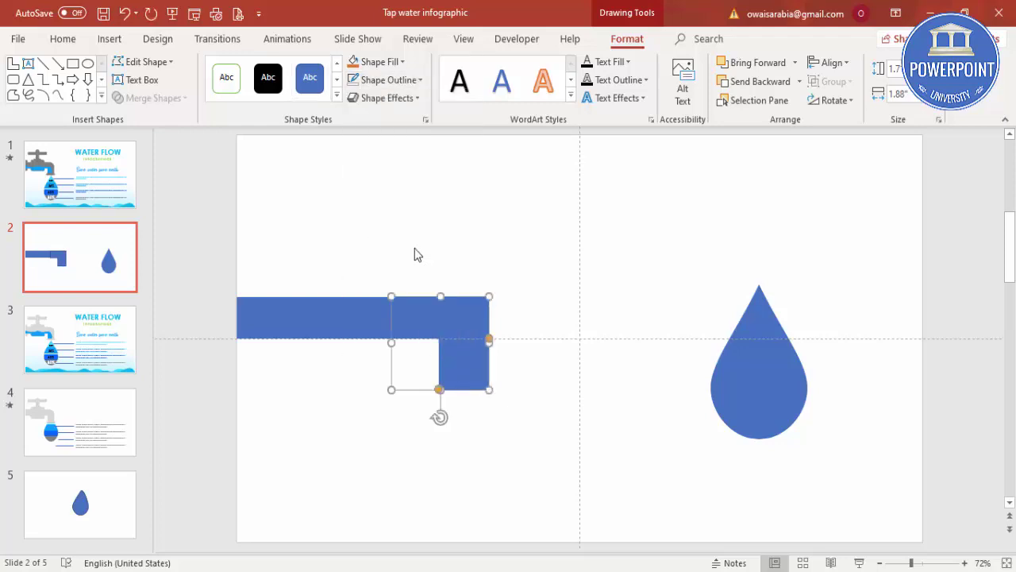
{"action": "left_click", "coordinate": [416, 250]}
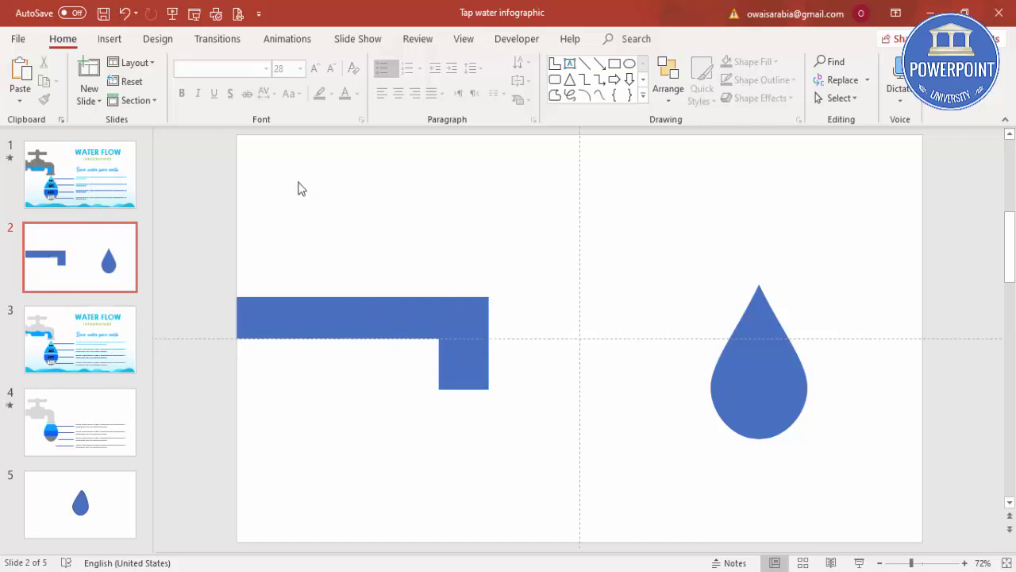
Draw an orange rounded rectangle with no outline over the spout's bend
{"action": "left_click", "coordinate": [119, 37]}
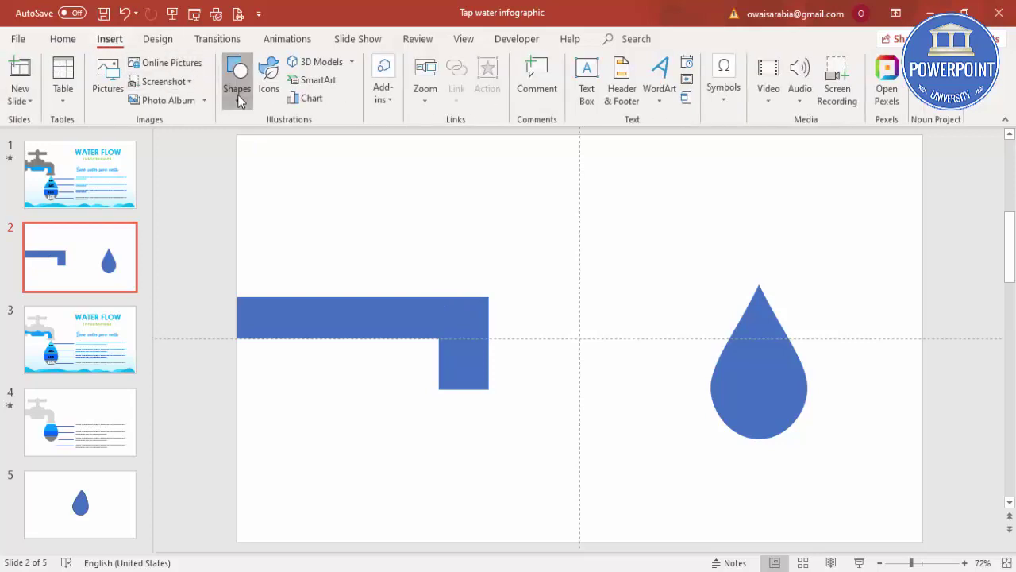
{"action": "left_click", "coordinate": [237, 80]}
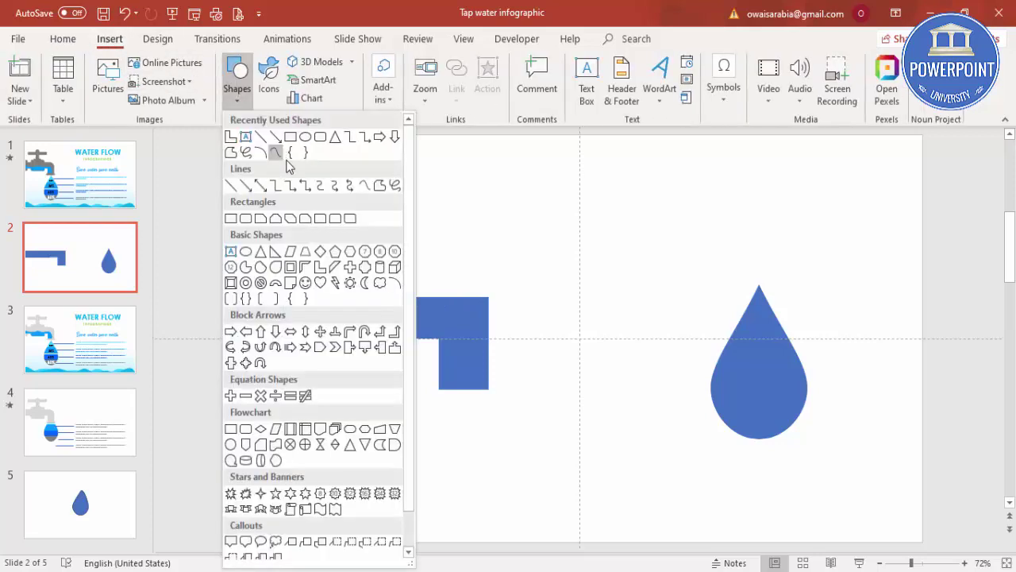
{"action": "left_click", "coordinate": [245, 220]}
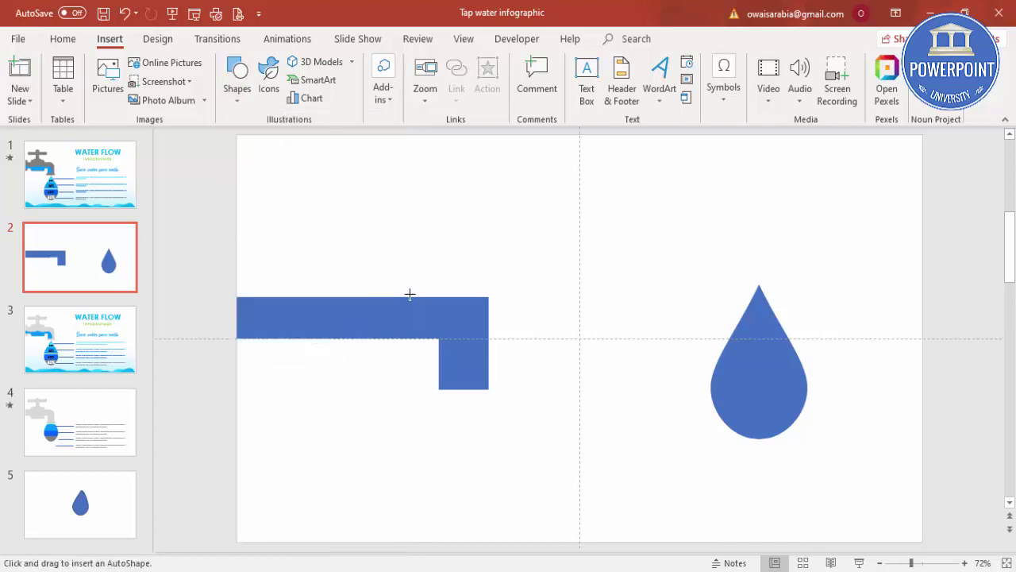
{"action": "left_click_drag", "start_coordinate": [366, 246], "coordinate": [479, 364]}
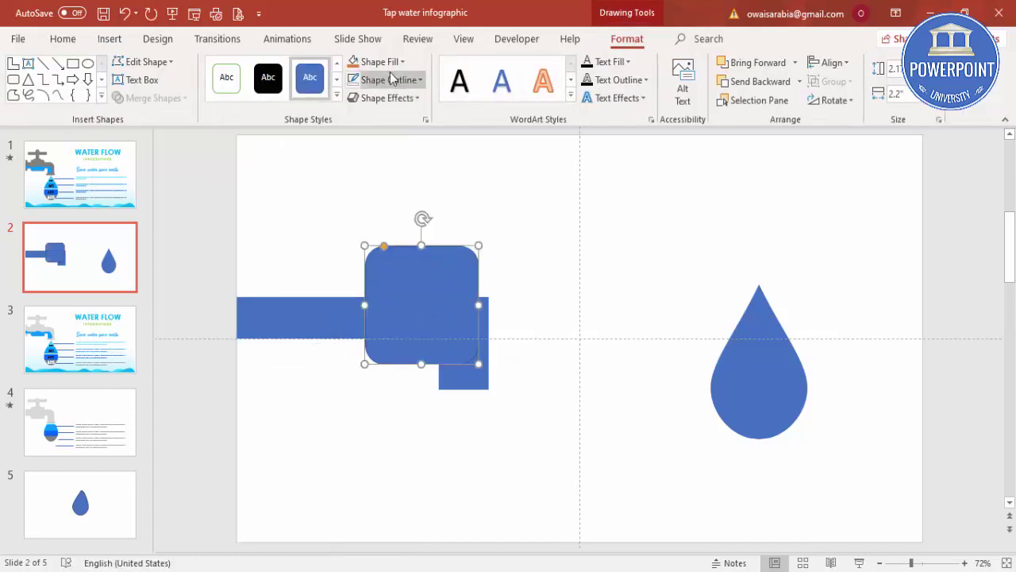
{"action": "left_click", "coordinate": [359, 68]}
{"action": "left_click", "coordinate": [389, 80]}
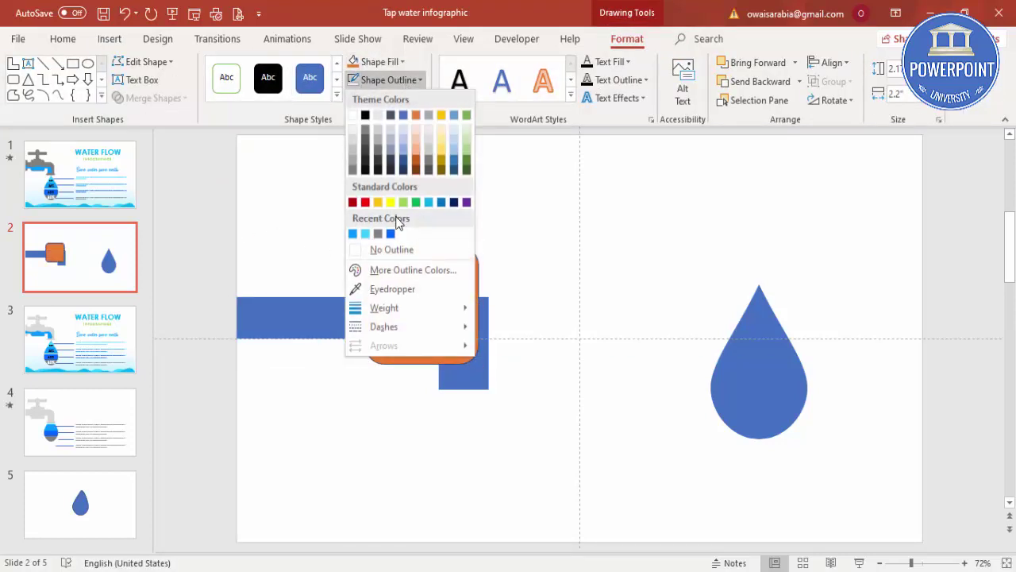
{"action": "left_click", "coordinate": [397, 249]}
Move the orange shape down level with the blue bar and widen it leftward
{"action": "left_click_drag", "start_coordinate": [402, 252], "coordinate": [444, 333]}
{"action": "left_click_drag", "start_coordinate": [378, 355], "coordinate": [337, 355]}
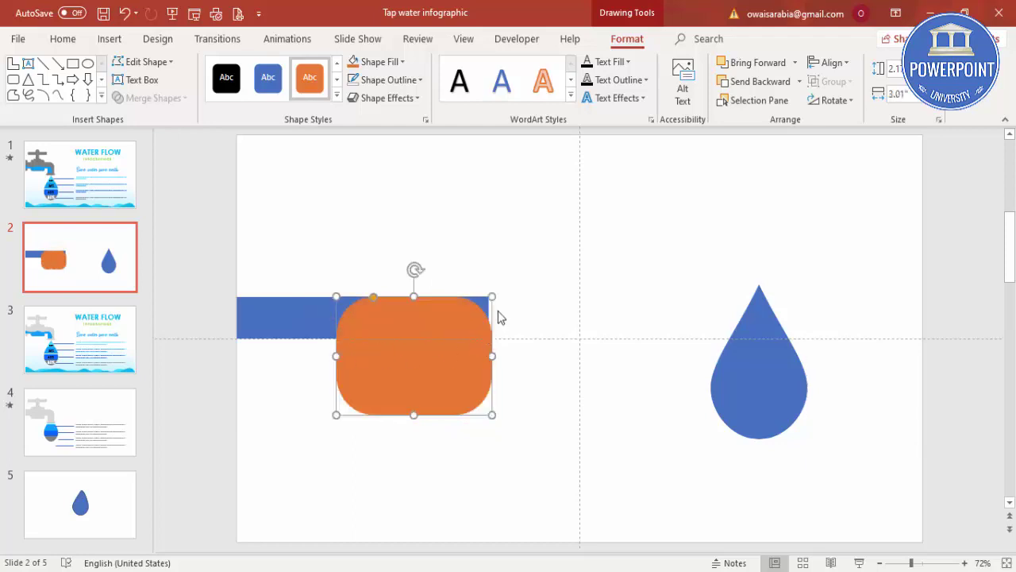
{"action": "left_click", "coordinate": [514, 285]}
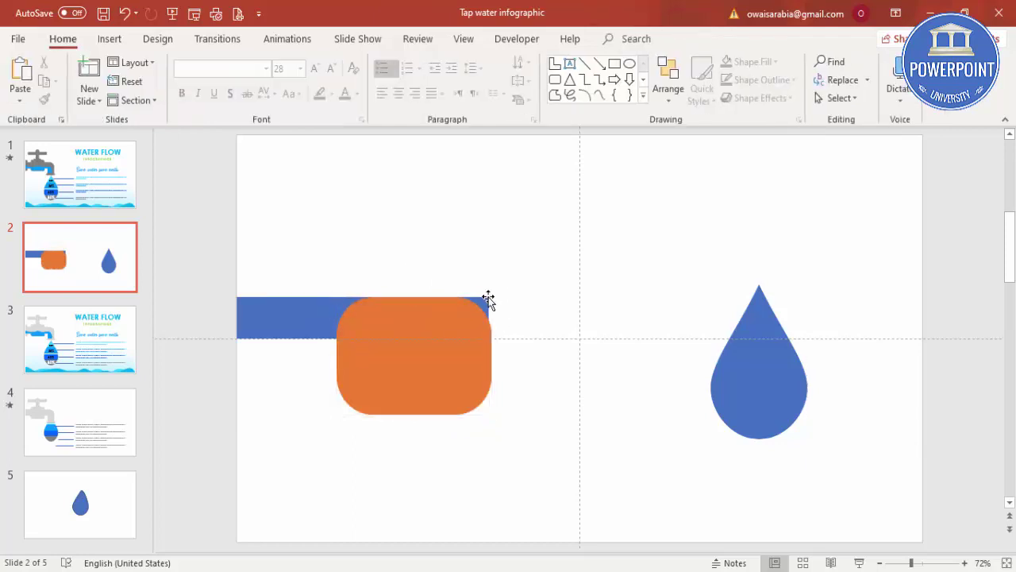
Intersect the L-shaped spout with the orange rounded rectangle to round the bend's corner
{"action": "left_click", "coordinate": [488, 301]}
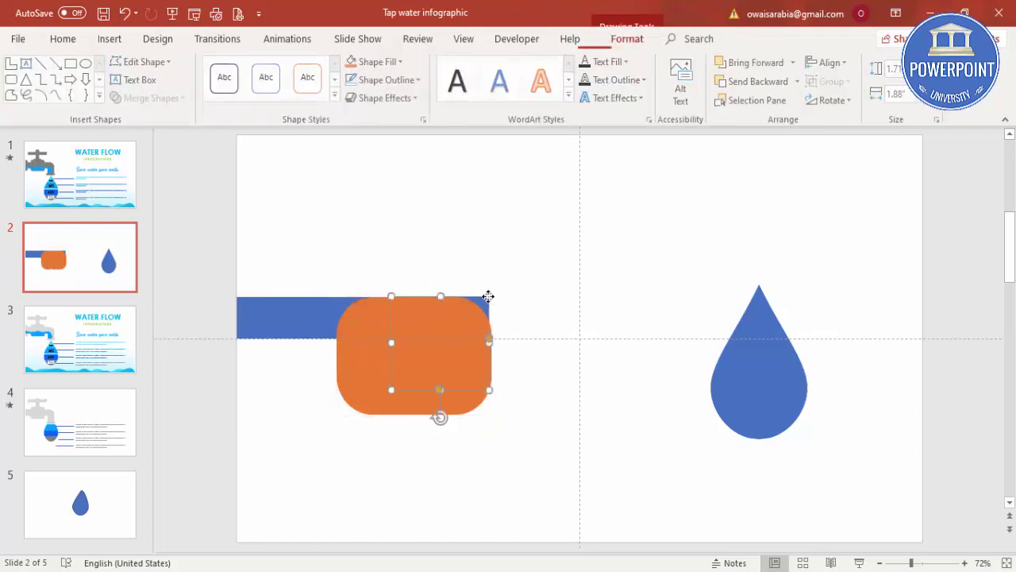
{"action": "left_click", "coordinate": [355, 378], "text": "shift"}
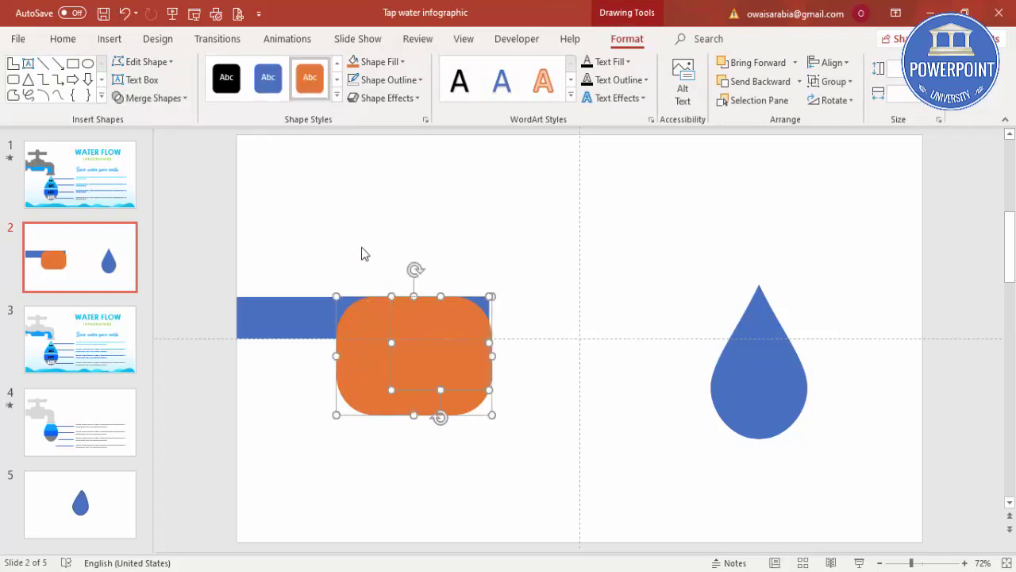
{"action": "left_click", "coordinate": [179, 99]}
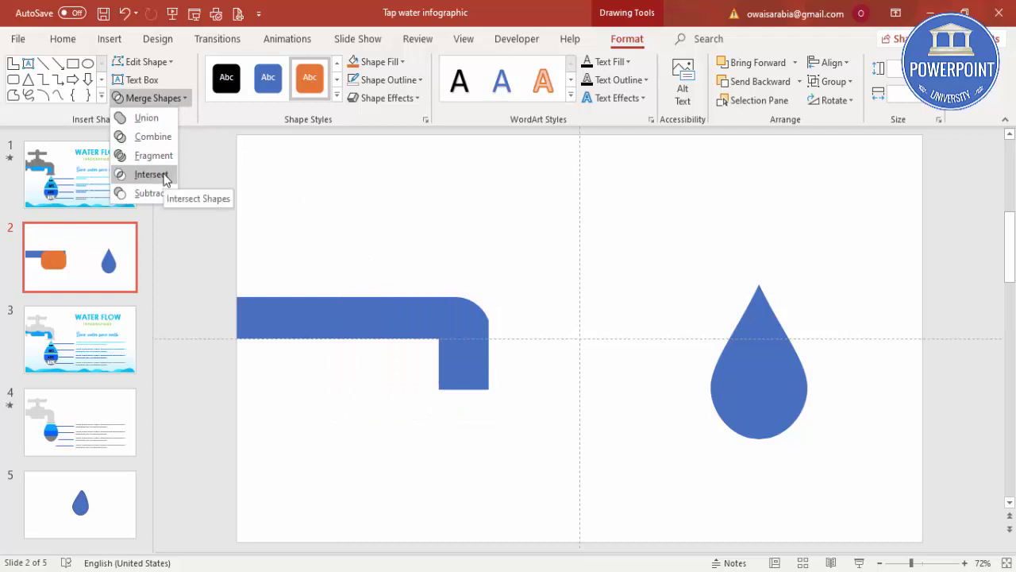
{"action": "left_click", "coordinate": [151, 175]}
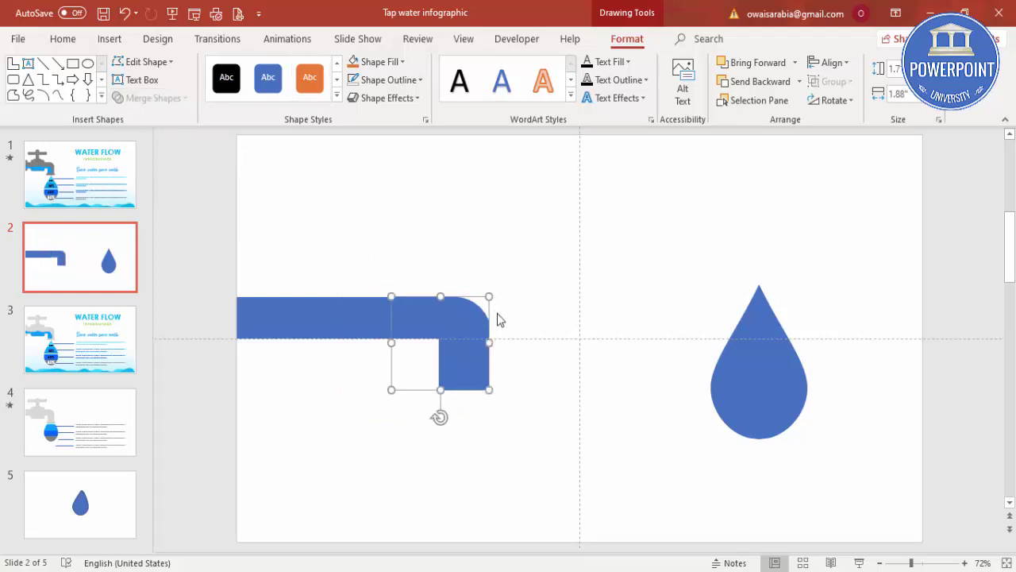